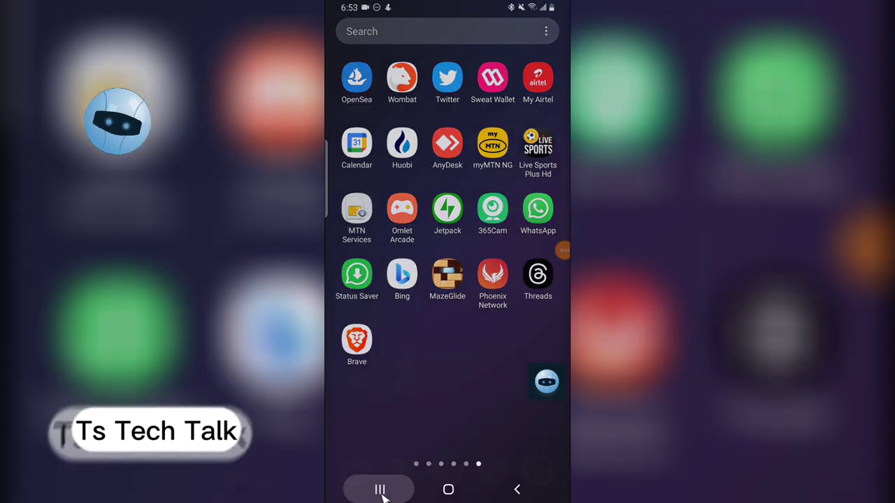
Switch back to Chrome's Google 'gif' search results from the recent apps
left_click(379, 490)
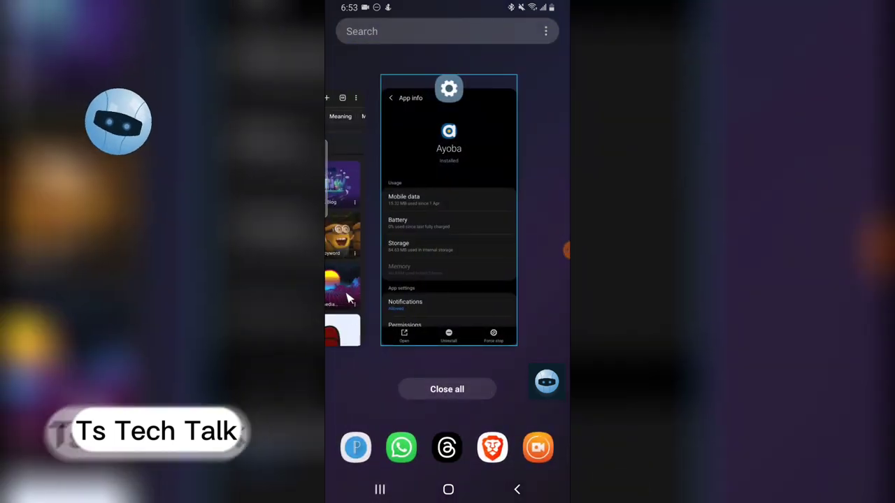
left_click_drag(341, 300, 499, 301)
left_click(448, 230)
Scroll through the 'gif' results, then bring up the overview of all open tabs
scroll(421, 210, "up", 5)
scroll(421, 142, "up", 10)
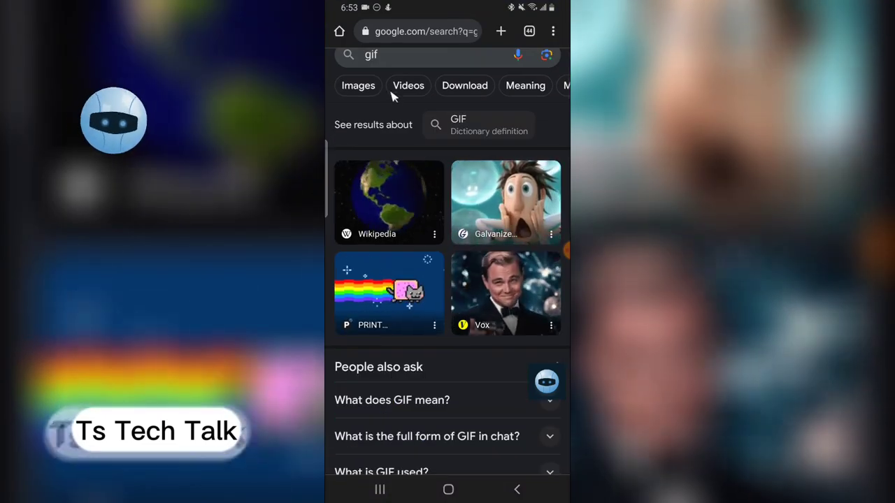
scroll(410, 97, "up", 2)
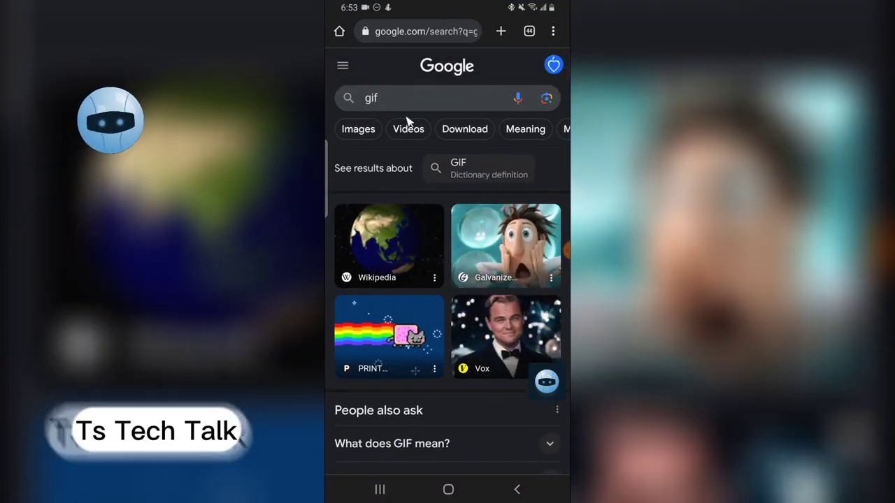
scroll(415, 303, "down", 4)
scroll(505, 230, "up", 4)
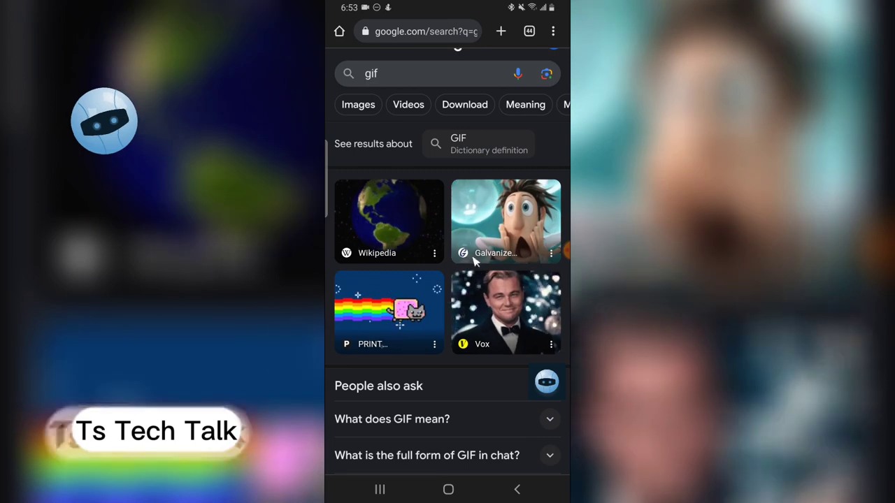
scroll(525, 254, "down", 1)
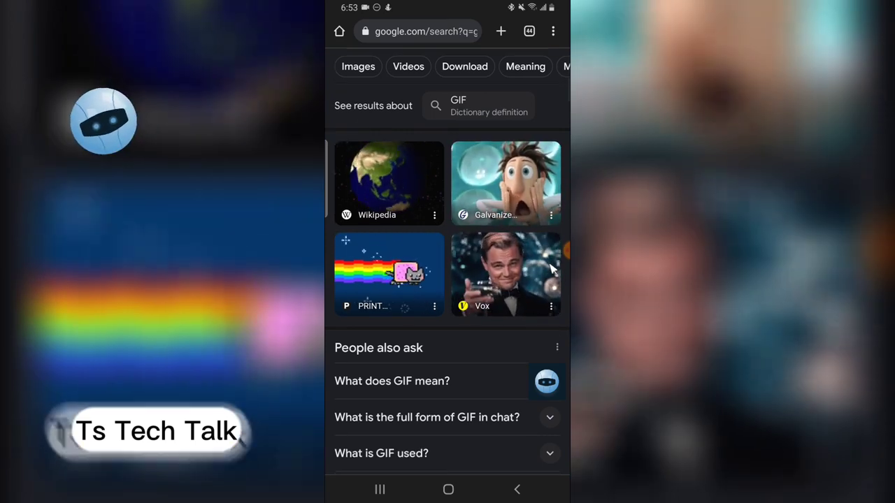
scroll(515, 314, "down", 3)
scroll(519, 298, "up", 2)
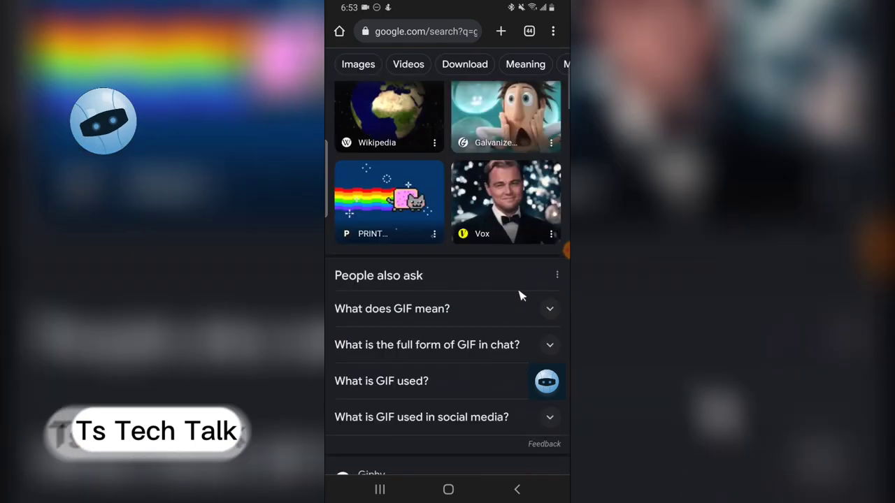
left_click(529, 30)
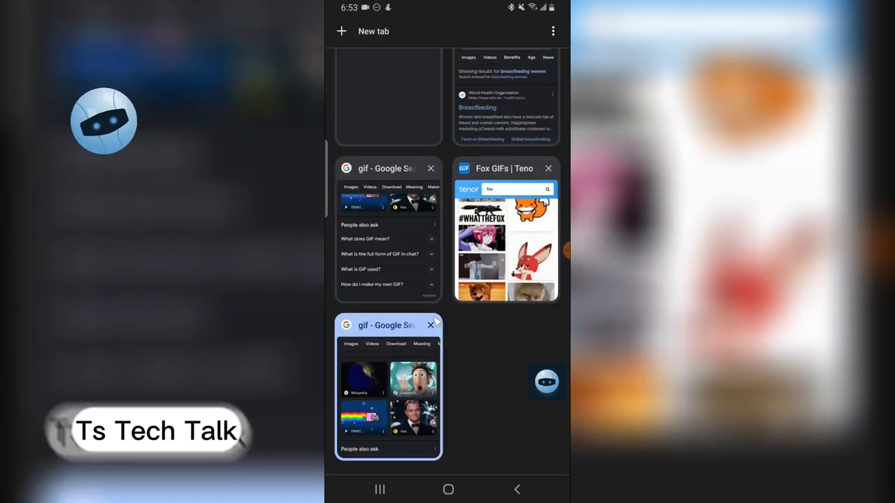
Open the cartoon red fox GIF from the Tenor Fox GIFs tab and download the image
left_click(510, 234)
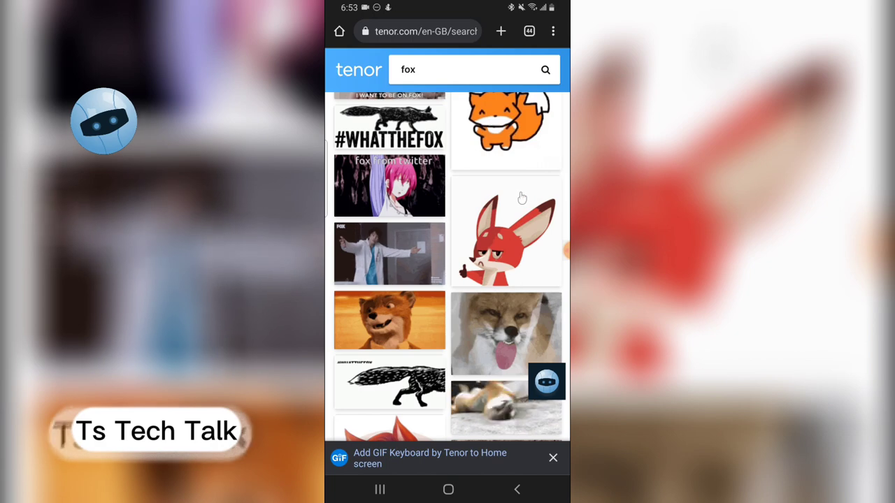
left_click(520, 202)
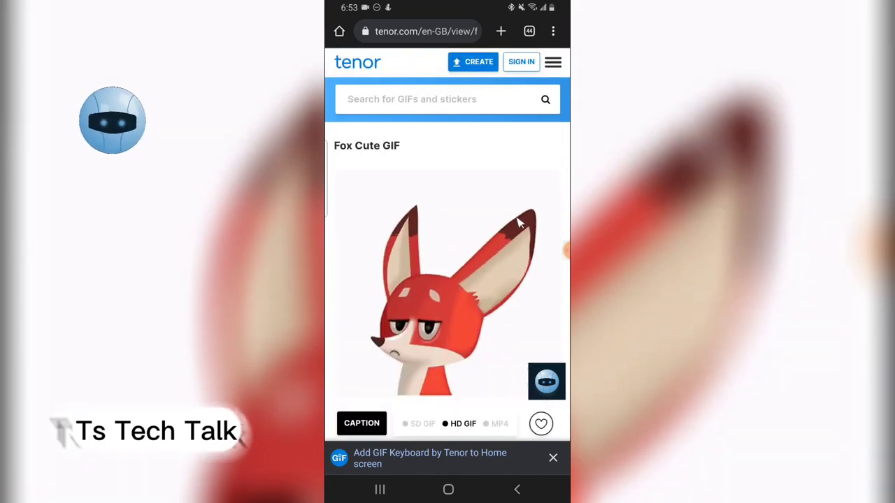
left_click(518, 221)
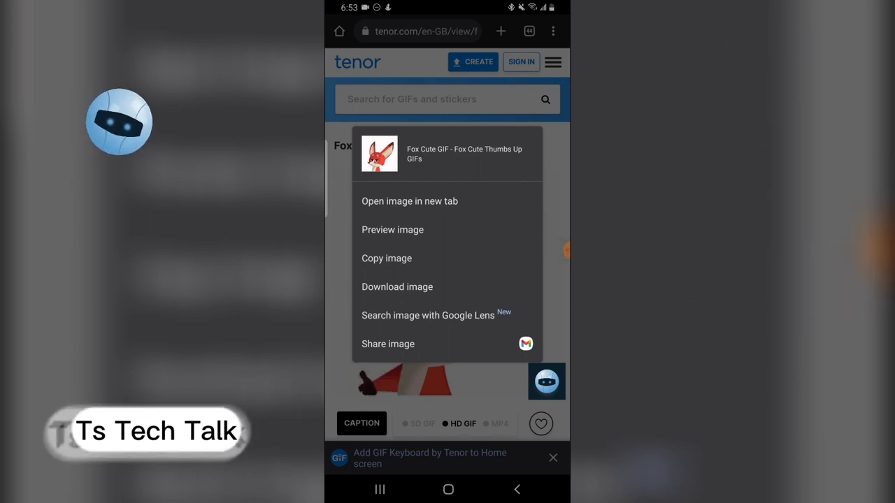
left_click(470, 403)
Go home and open the Downloads album in the Gallery app
left_click(448, 487)
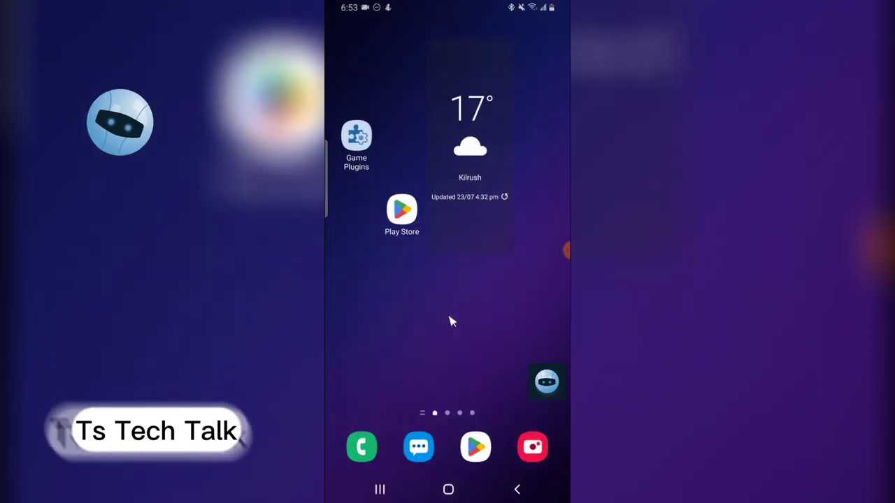
left_click_drag(452, 319, 452, 175)
left_click_drag(419, 321, 549, 320)
left_click_drag(433, 329, 557, 329)
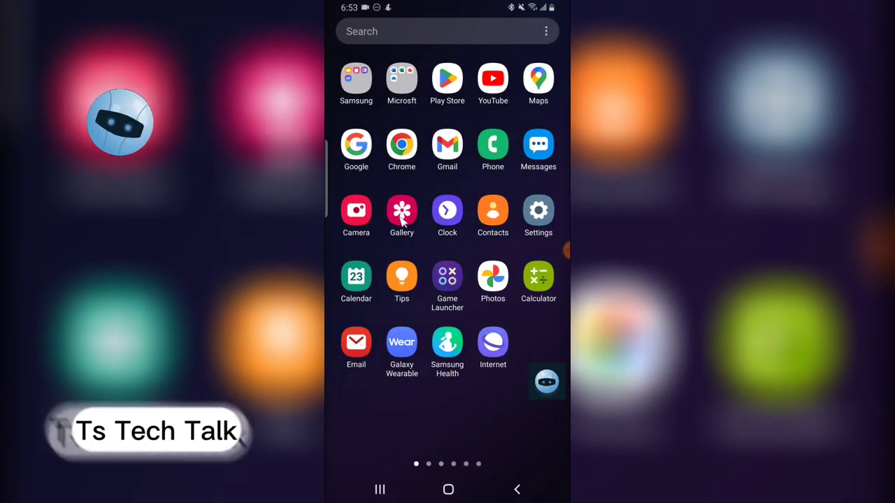
left_click(403, 234)
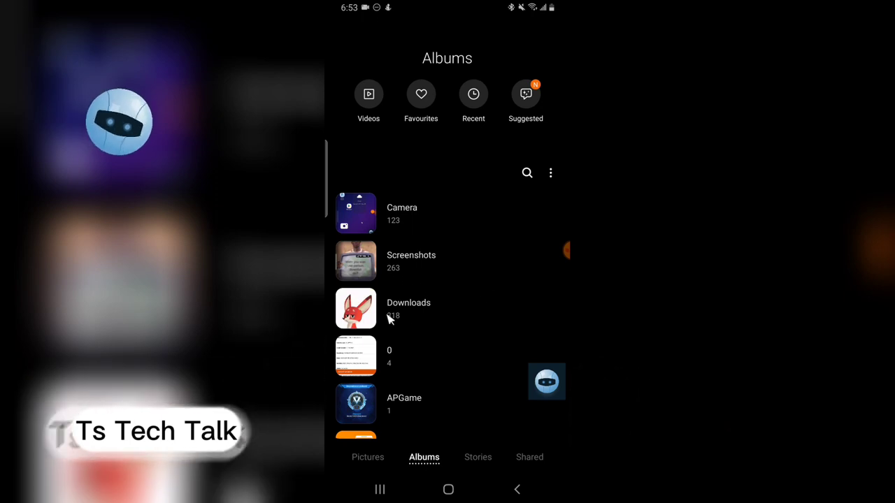
left_click(390, 318)
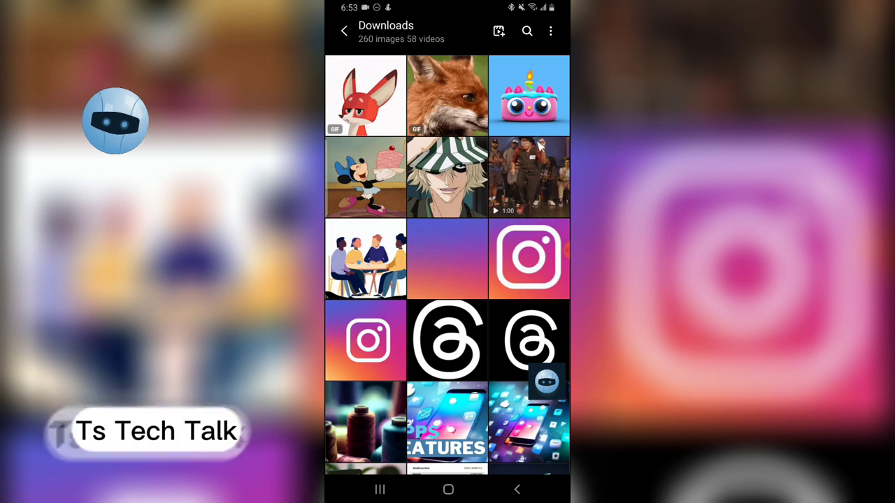
View the saved cartoon fox GIF, then the Minnie Mouse GIF and its more-options menu
left_click(539, 119)
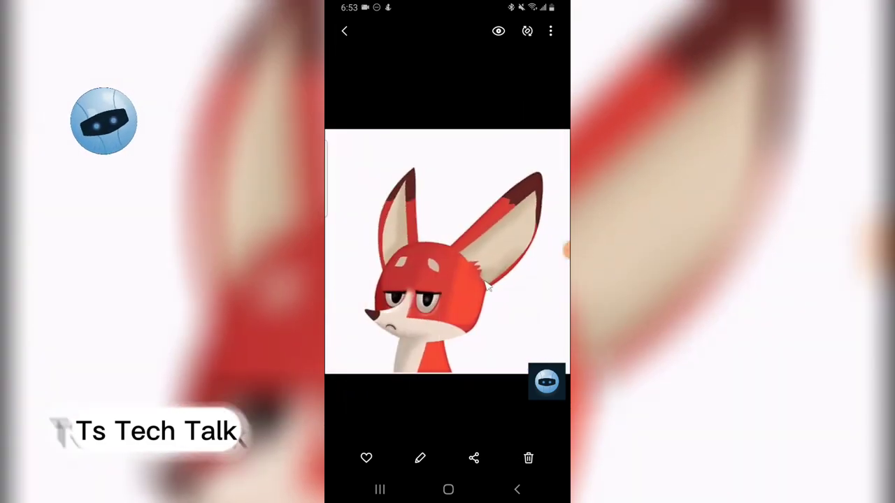
left_click(518, 490)
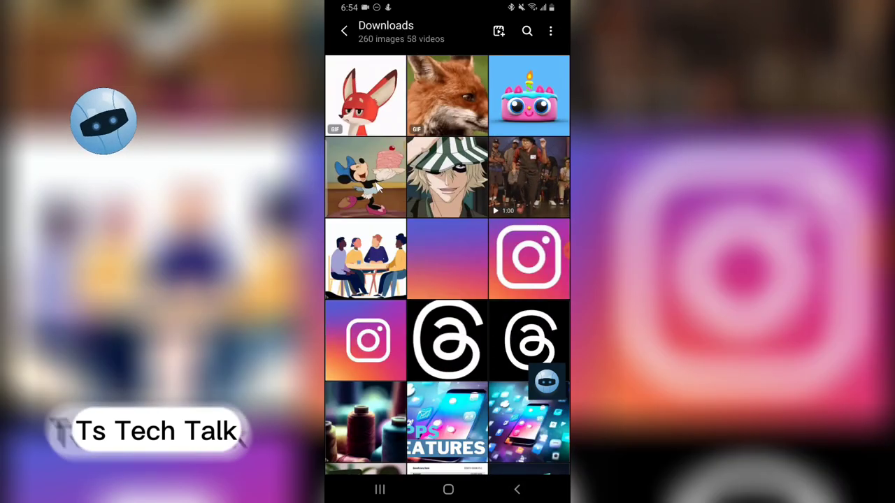
left_click(378, 188)
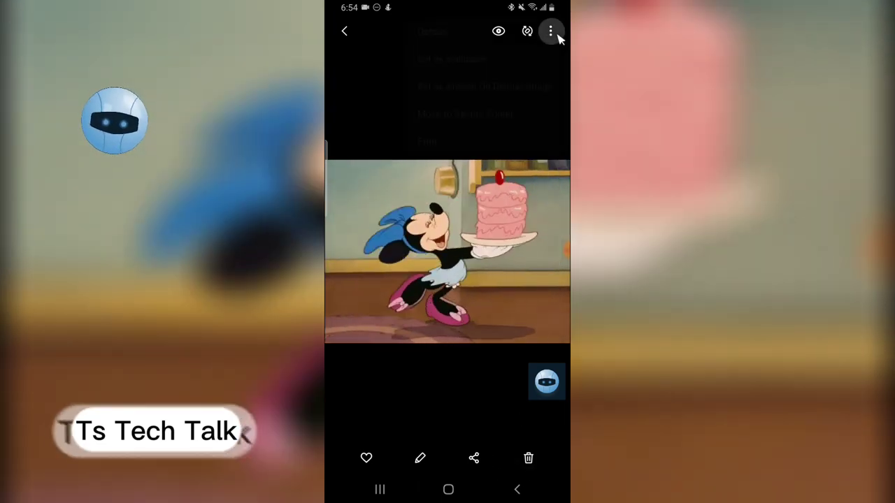
left_click(557, 39)
Check the Minnie GIF's details (giphy.webp, 426.91 KB, 480x360) and return to Downloads
left_click(451, 40)
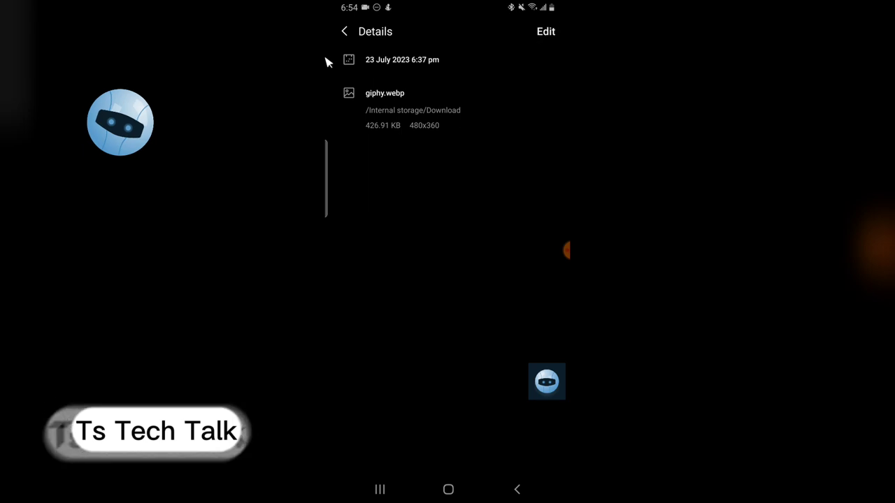
left_click(345, 32)
left_click(345, 33)
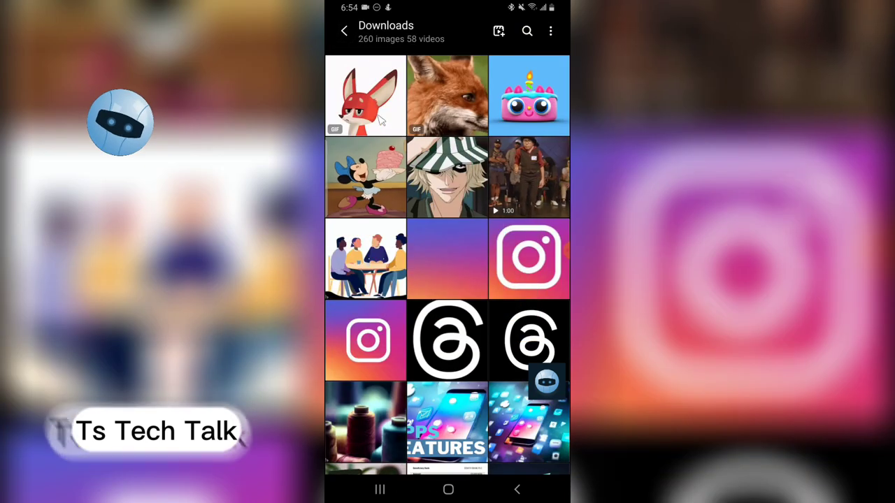
Check the real fox GIF's details (fox.gif, 3.23 MB, 498x498) and return to Downloads
left_click(439, 87)
left_click(551, 32)
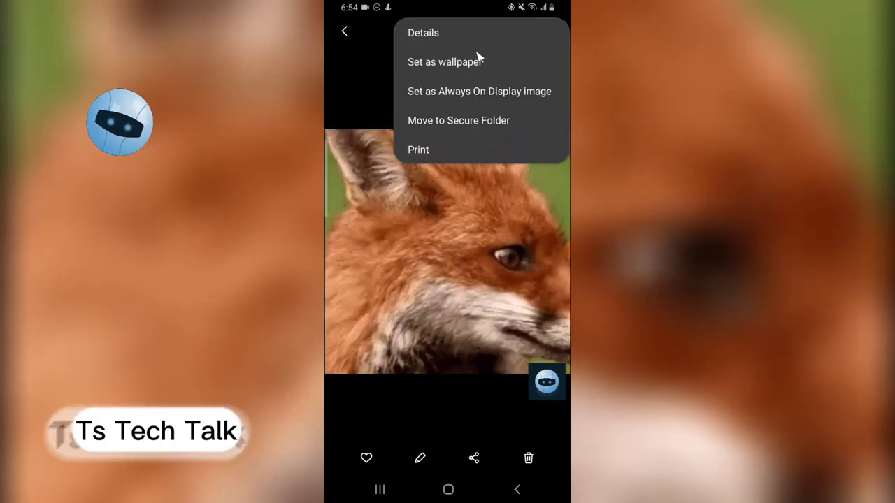
left_click(465, 39)
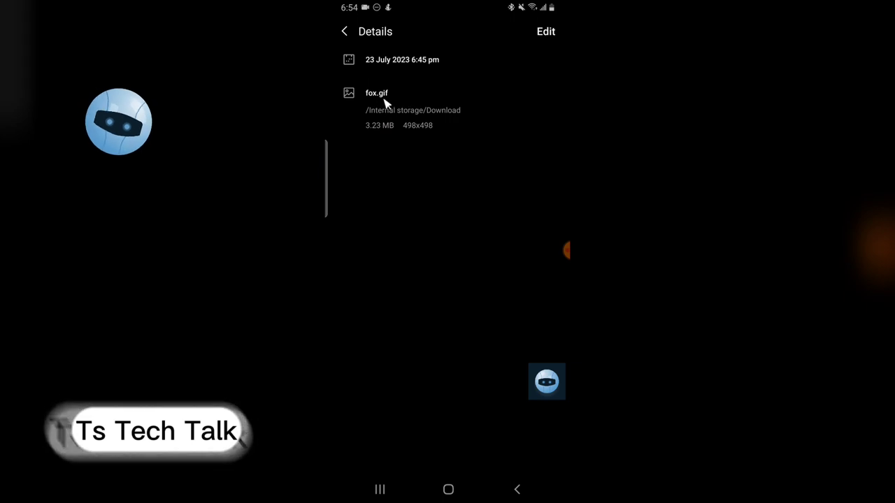
left_click(345, 32)
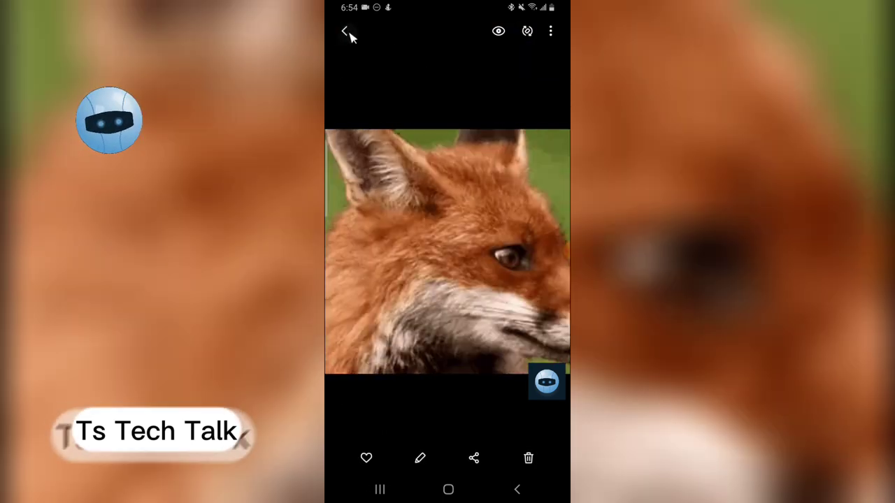
left_click(345, 32)
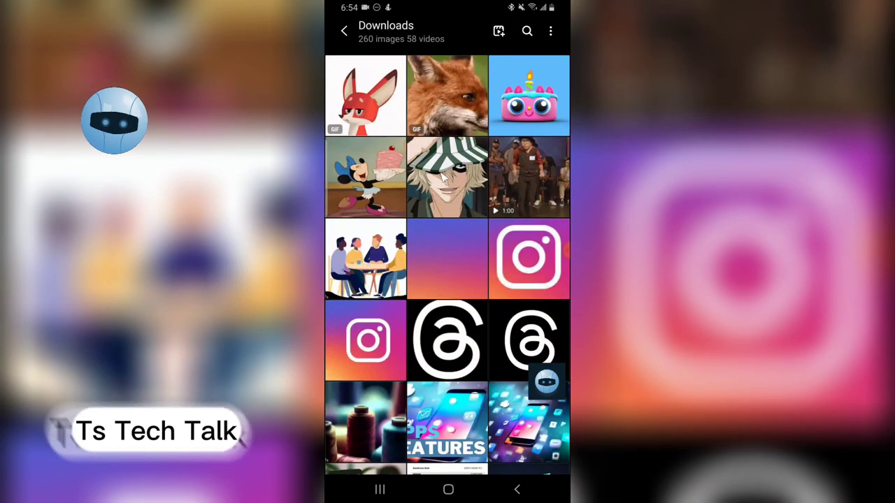
Switch to Threads and view the profile's pink birthday-cake GIF post full-screen
left_click(380, 490)
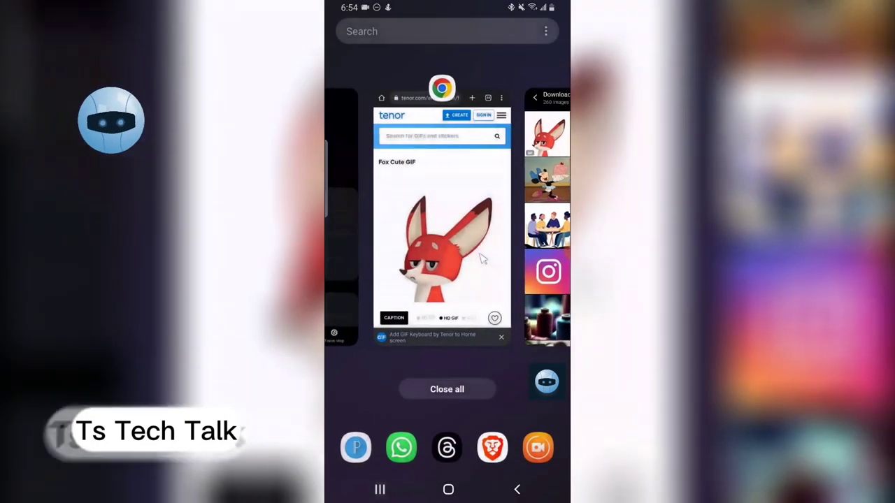
left_click_drag(424, 276, 497, 282)
left_click(458, 235)
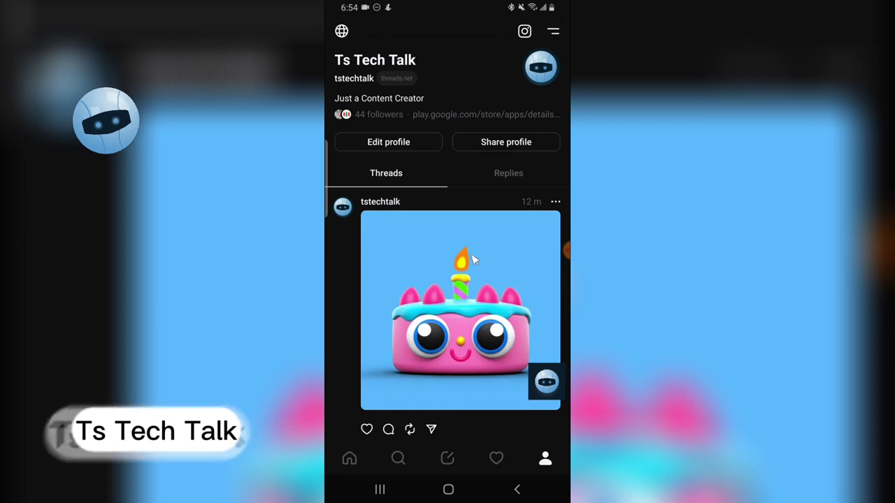
scroll(475, 315, "down", 2)
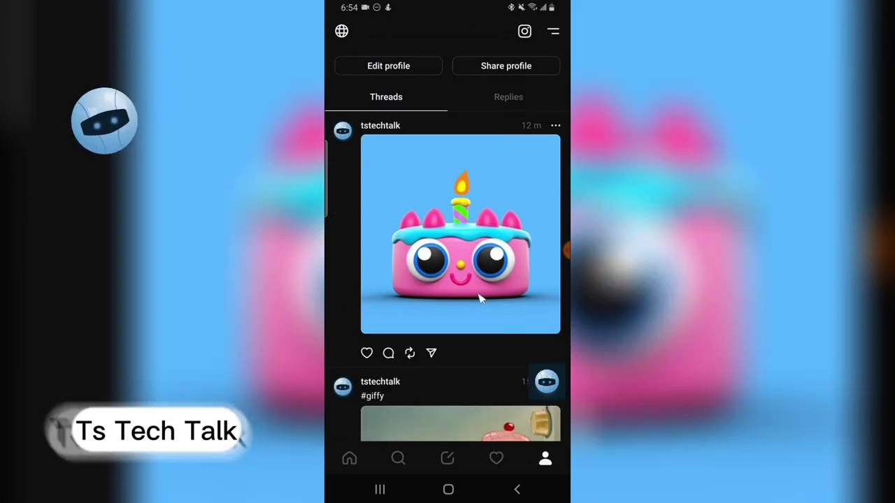
left_click(477, 294)
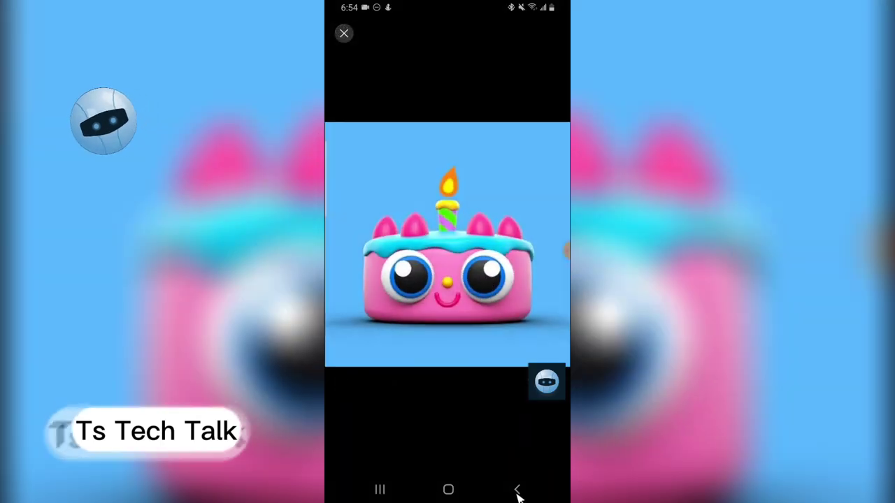
left_click(517, 490)
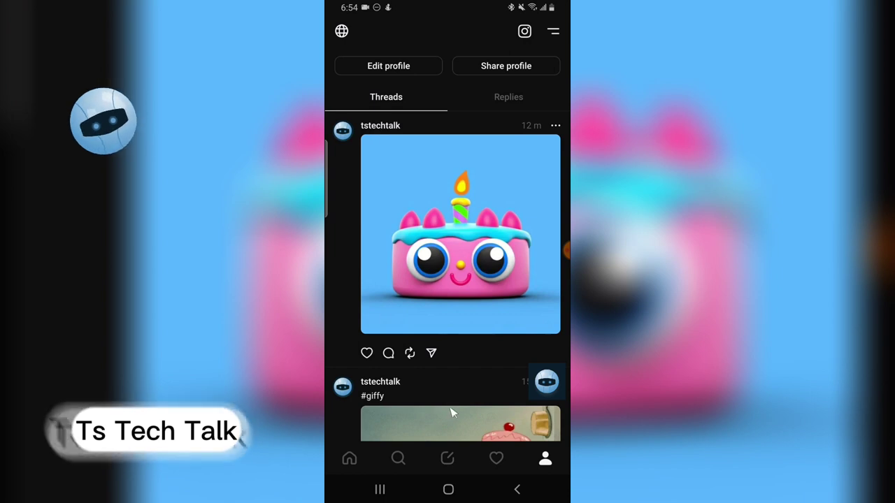
Compose a new thread with the real fox GIF attached and post it
left_click(448, 459)
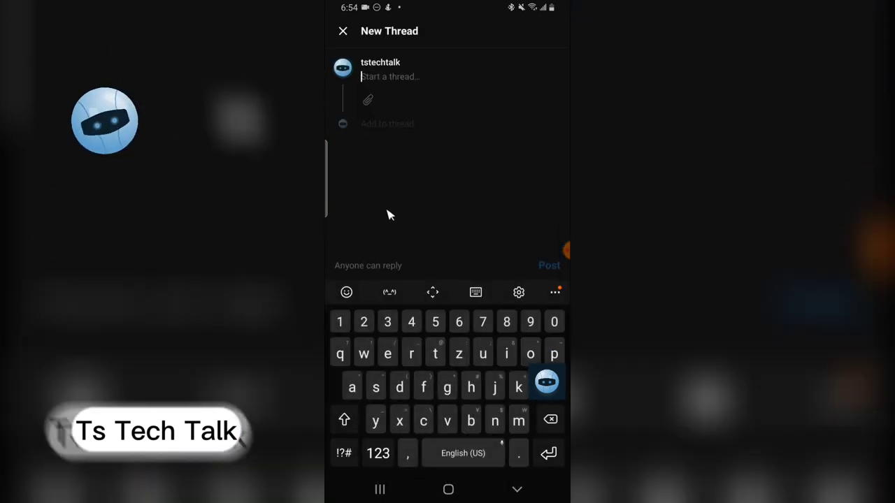
left_click(343, 31)
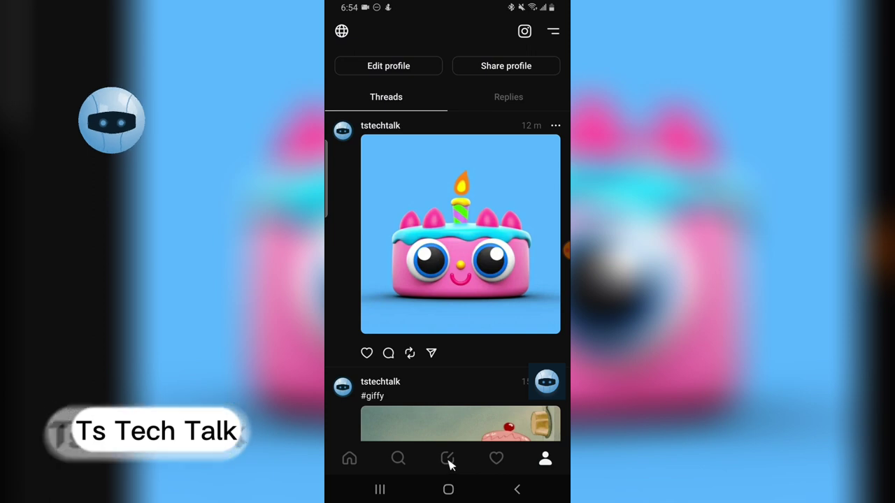
left_click(448, 460)
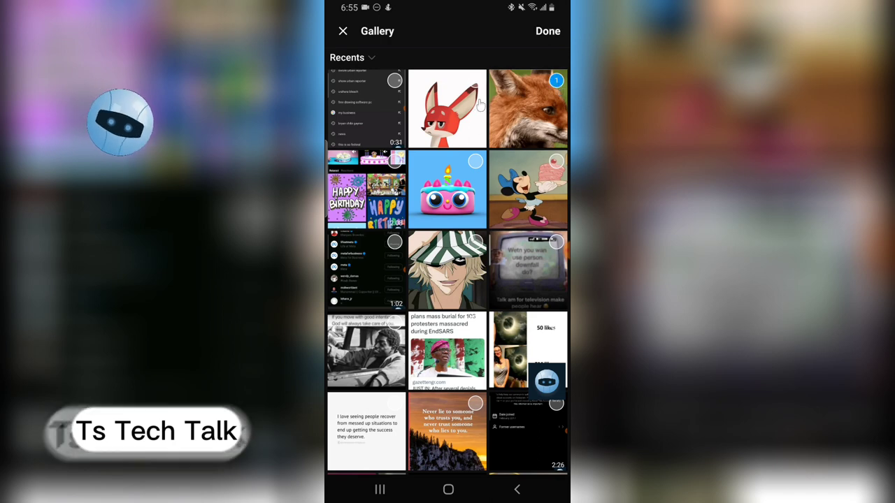
left_click(548, 31)
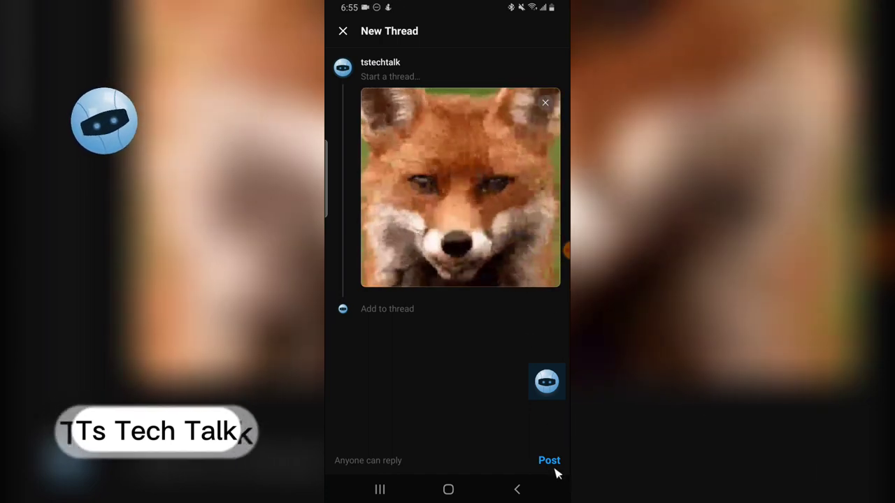
left_click(552, 462)
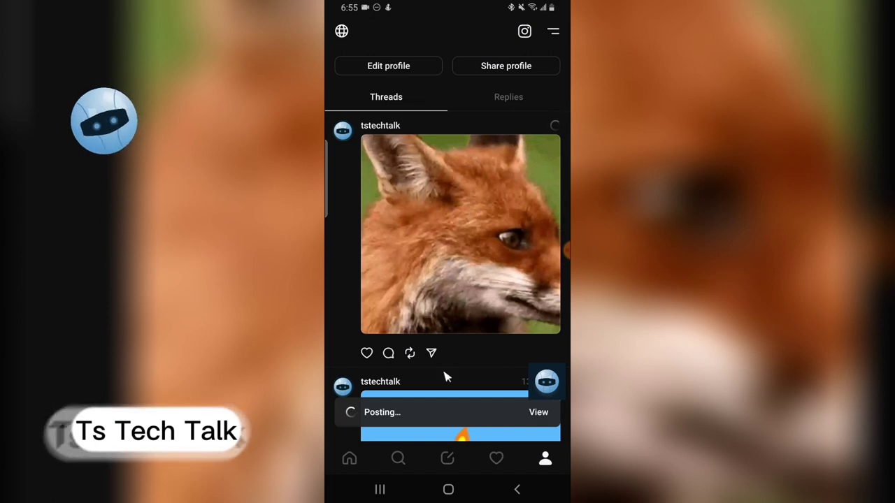
Create a new thread with the cartoon fox GIF from the Gallery picker and post it
left_click(448, 458)
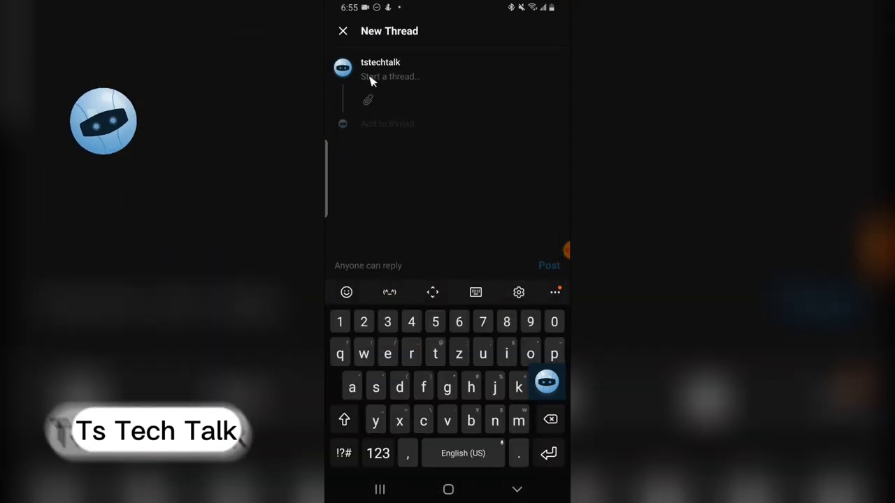
left_click(367, 99)
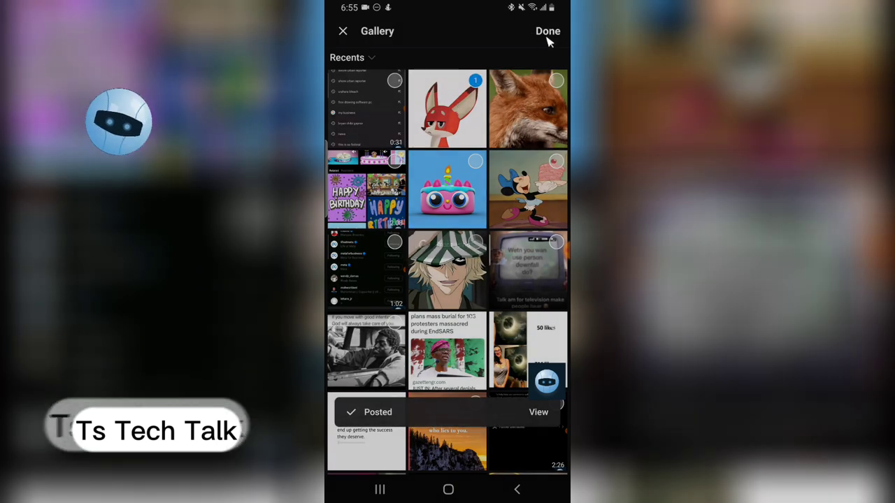
left_click(549, 33)
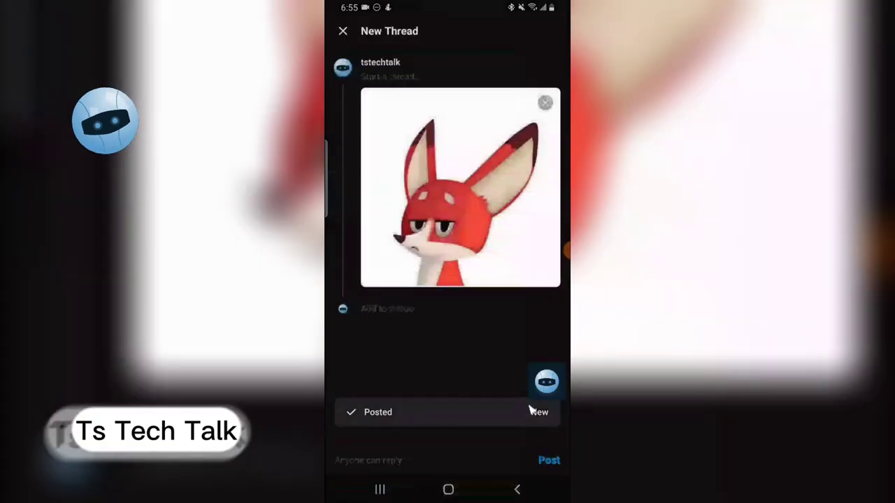
left_click(556, 463)
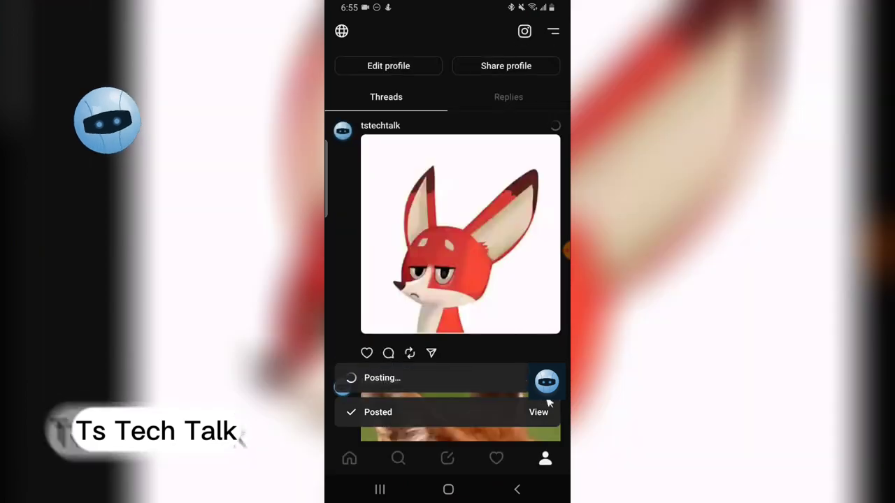
View the real fox GIF post full-screen, then scroll through the profile feed
scroll(511, 317, "down", 4)
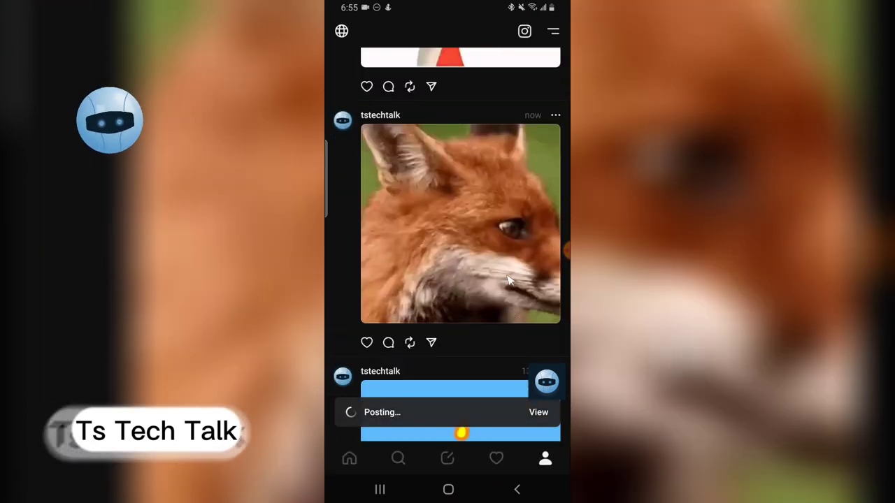
left_click(509, 281)
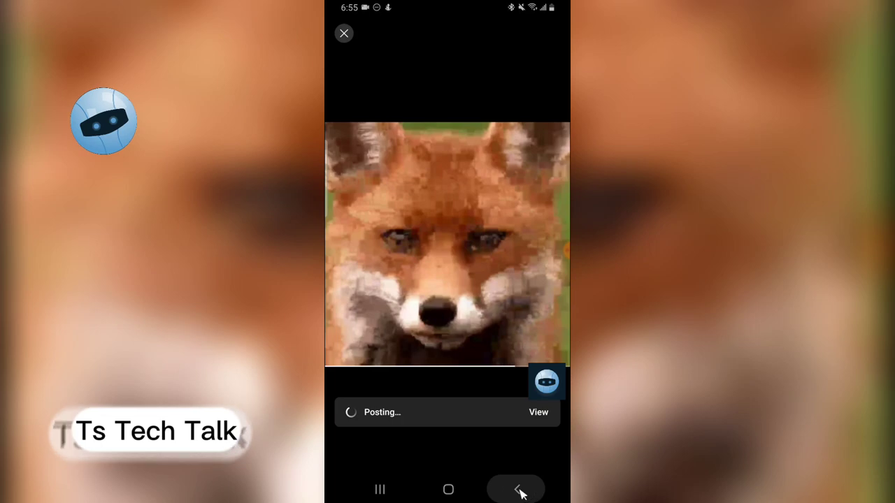
left_click(518, 489)
scroll(497, 249, "up", 3)
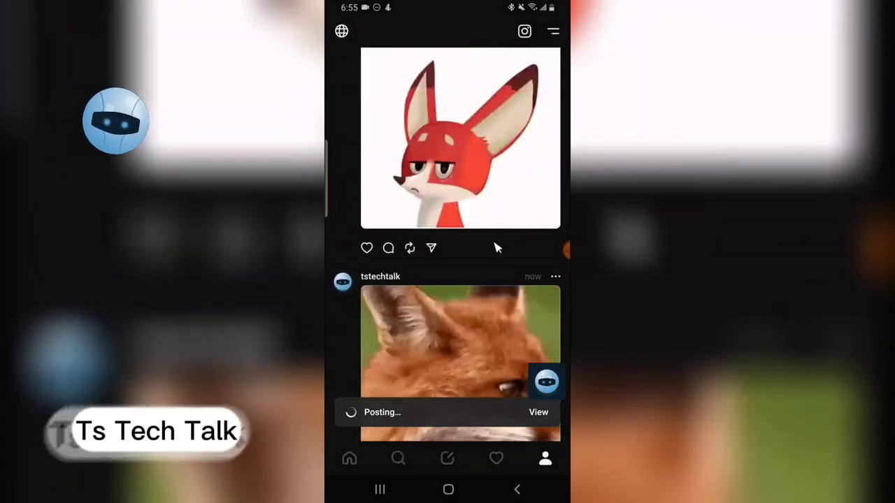
scroll(507, 279, "down", 1)
scroll(523, 329, "up", 5)
scroll(528, 331, "down", 1)
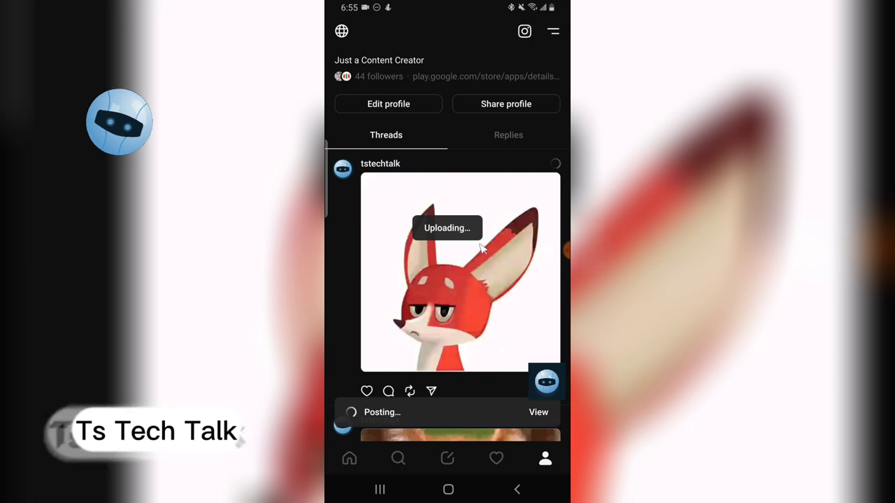
scroll(521, 349, "down", 8)
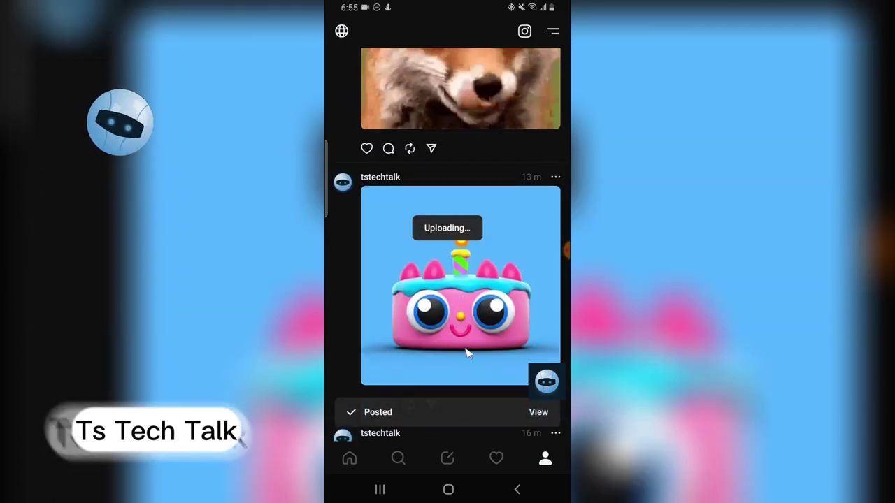
scroll(478, 352, "down", 2)
scroll(486, 339, "up", 6)
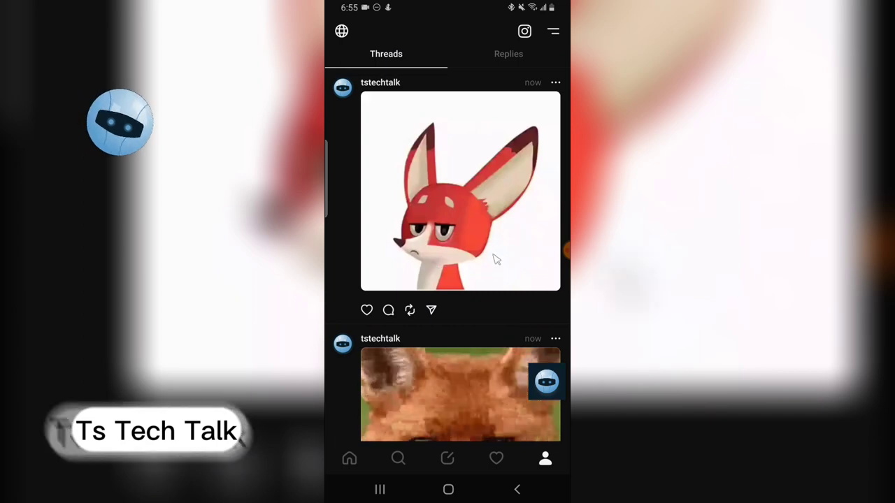
View the cartoon fox GIF, then the real fox GIF again, full-screen
left_click(495, 257)
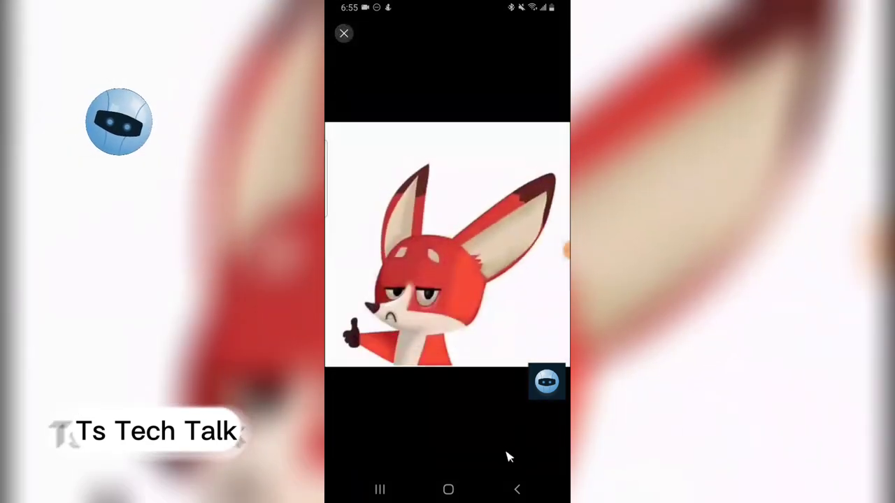
left_click(517, 489)
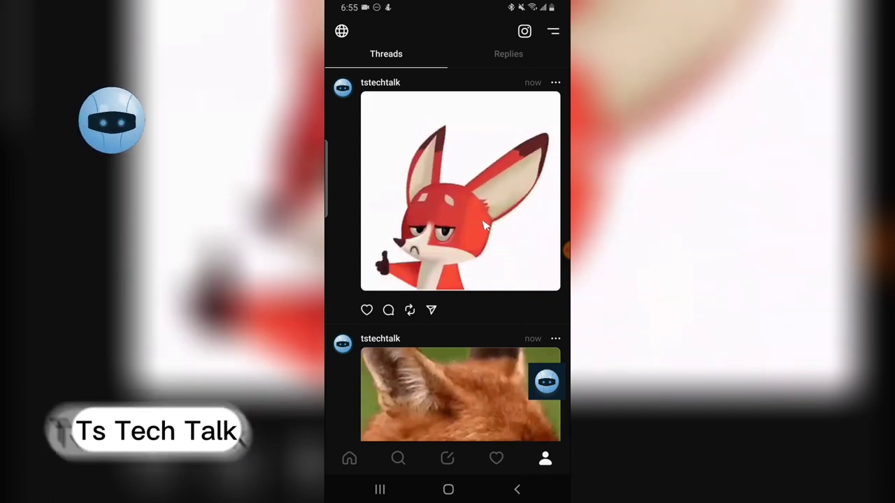
scroll(475, 278, "down", 3)
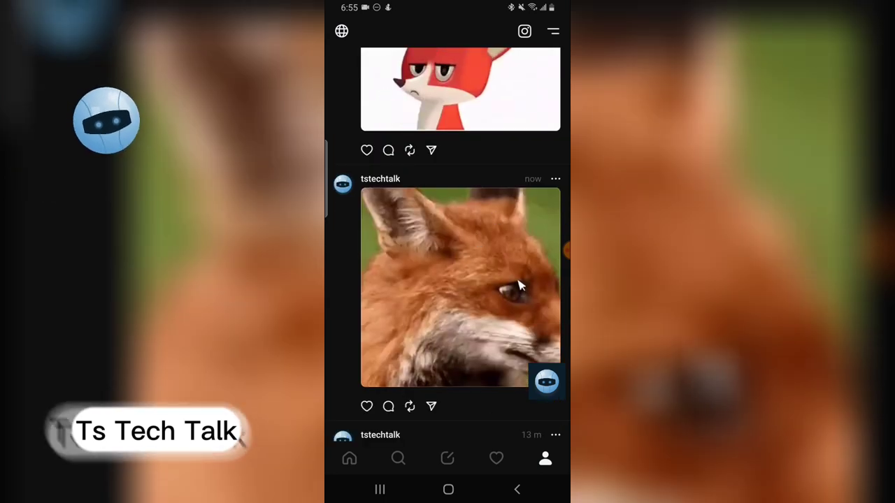
left_click(523, 306)
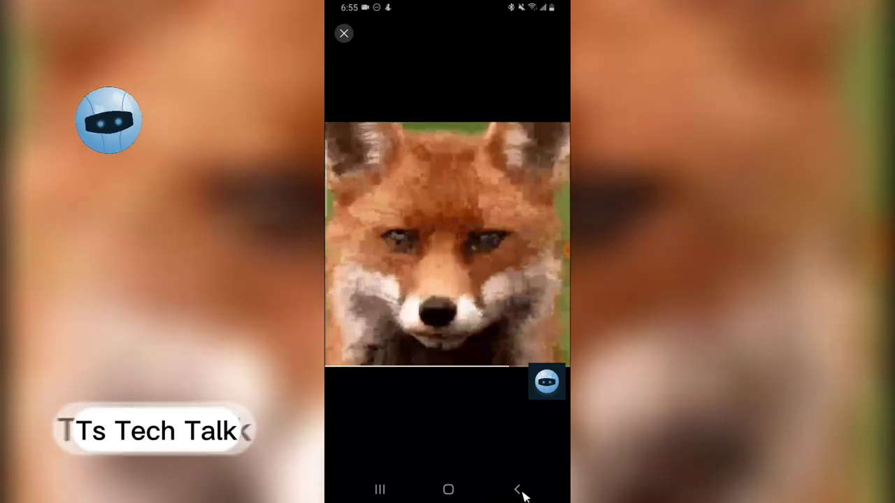
left_click(517, 490)
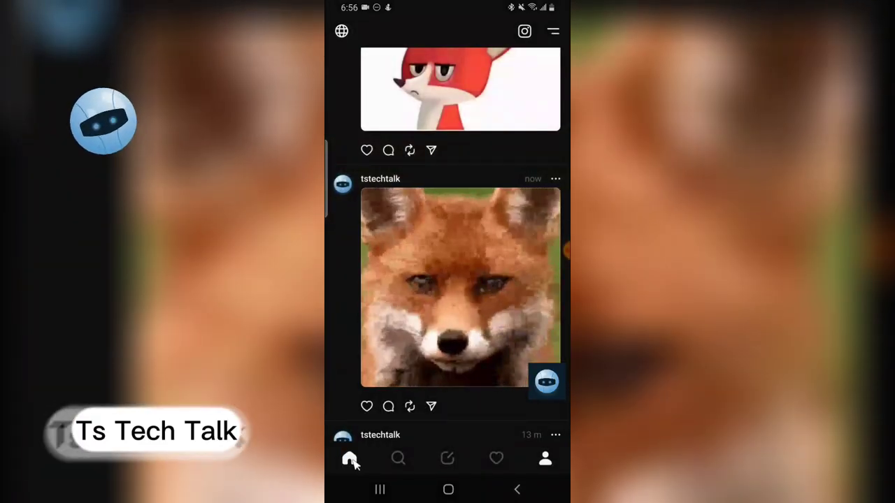
Switch to the home feed and back to the profile posts, then show recent apps
left_click(349, 458)
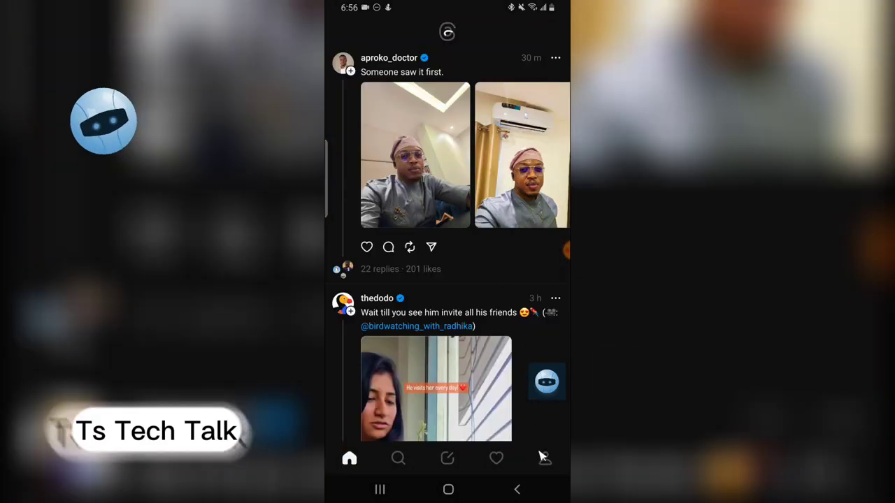
left_click(546, 462)
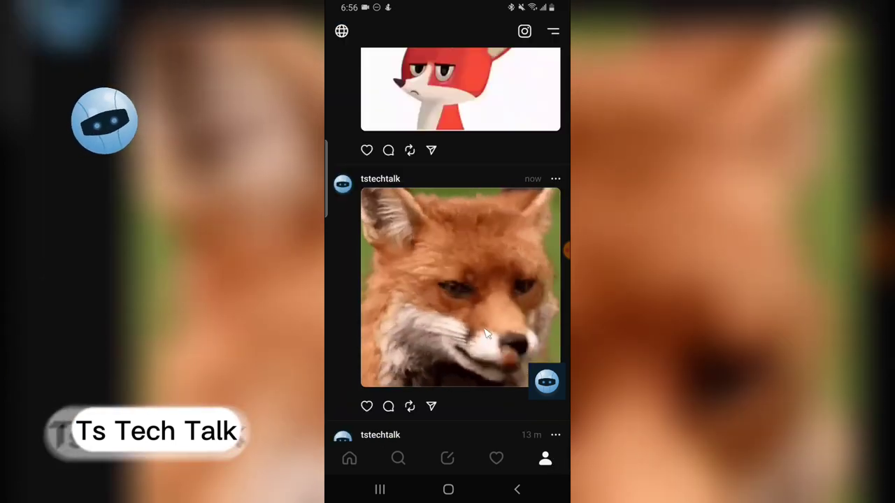
scroll(488, 334, "down", 5)
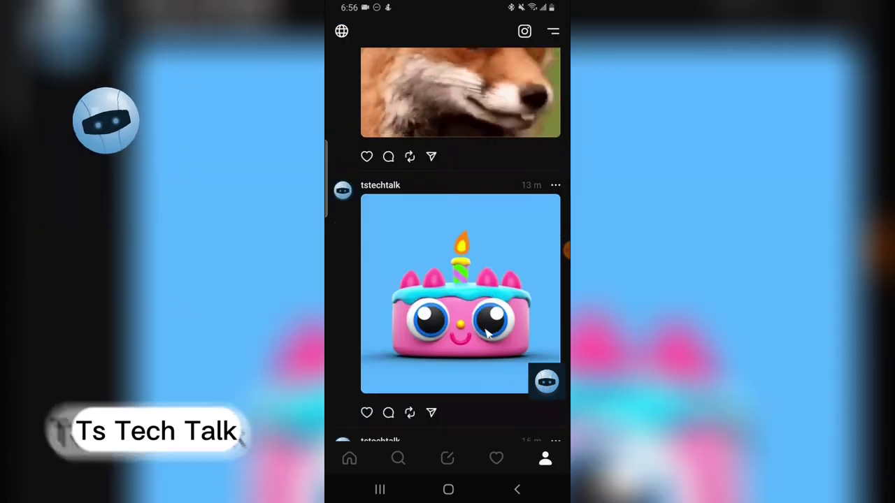
scroll(488, 334, "down", 3)
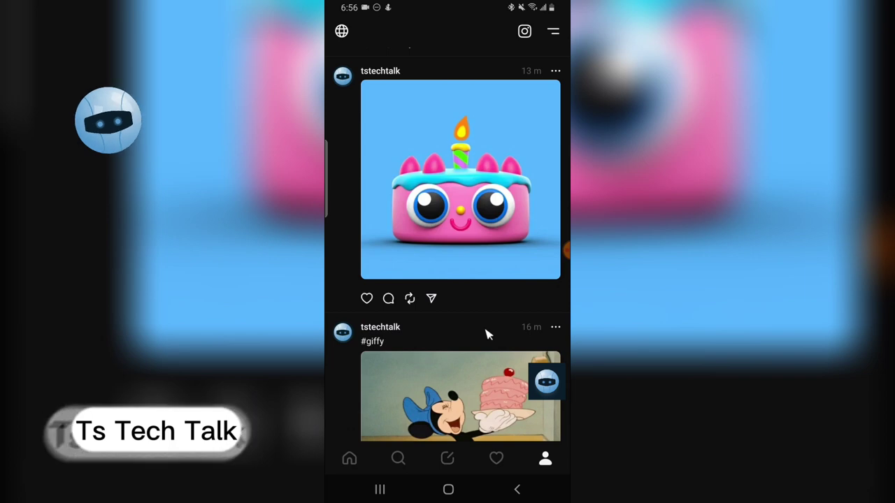
scroll(487, 334, "down", 2)
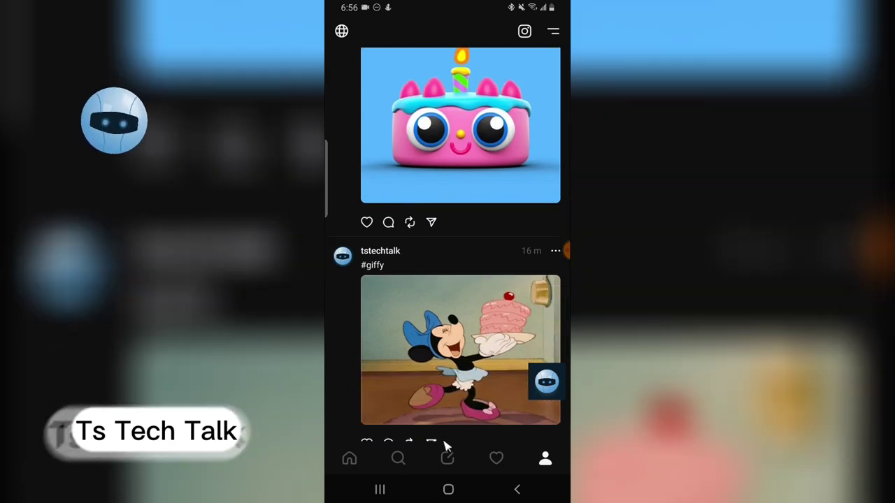
left_click(379, 490)
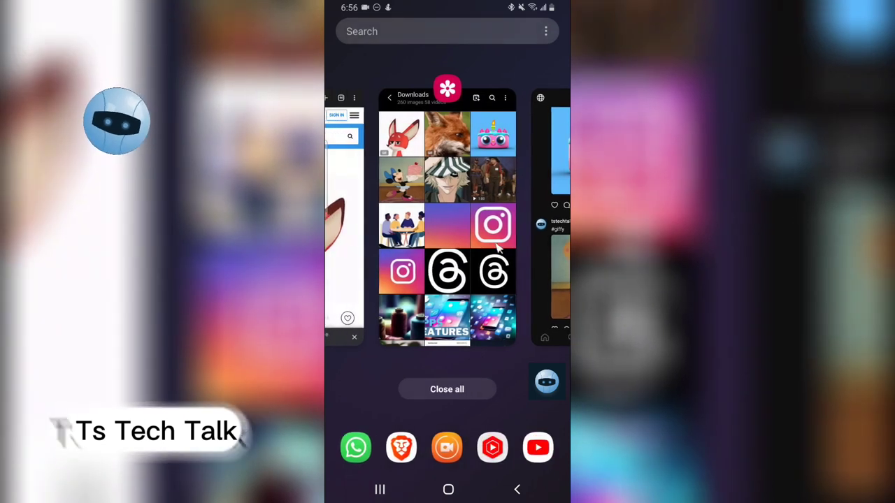
Return to Chrome and open the Giphy homepage from the 'gif' Google Search tab
left_click(329, 232)
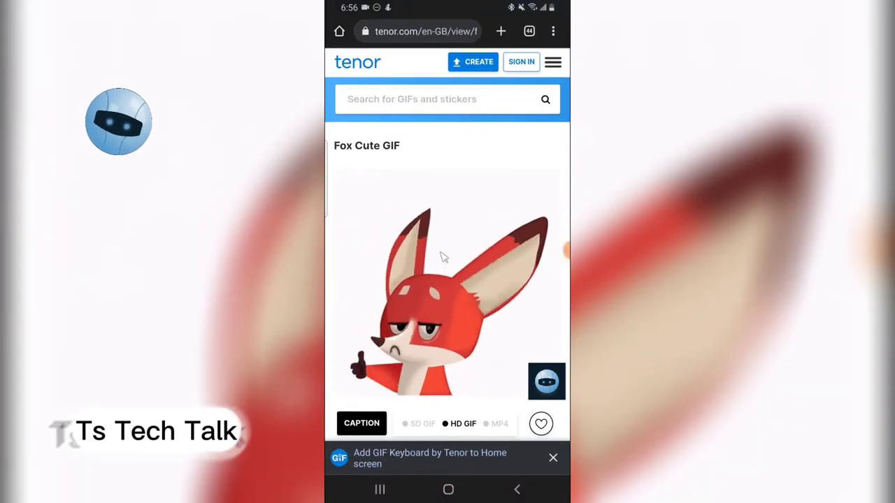
scroll(442, 260, "down", 2)
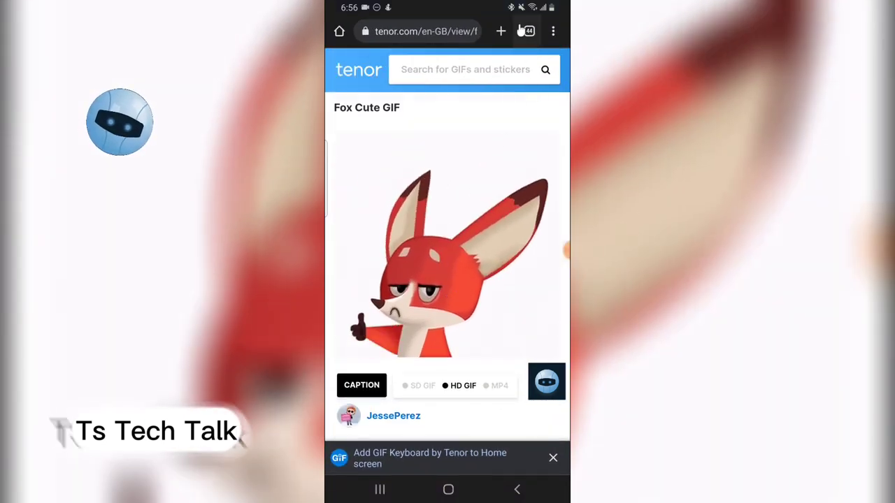
left_click(529, 31)
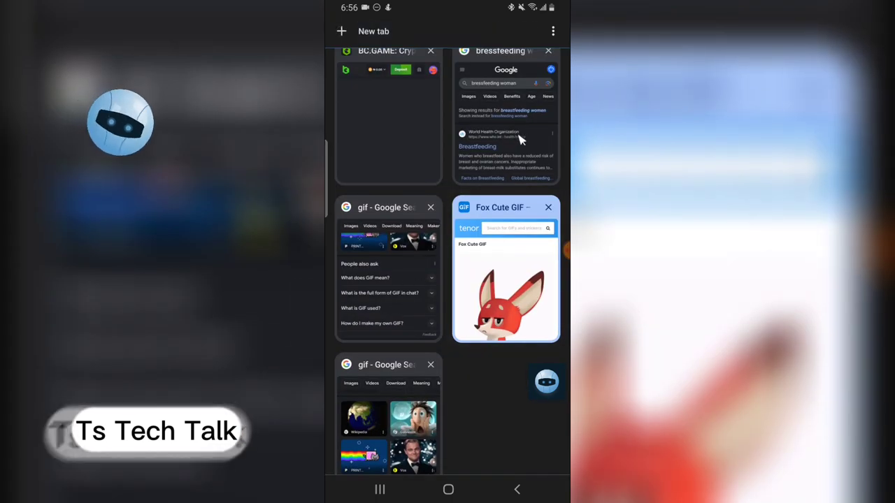
left_click(392, 375)
scroll(424, 202, "down", 4)
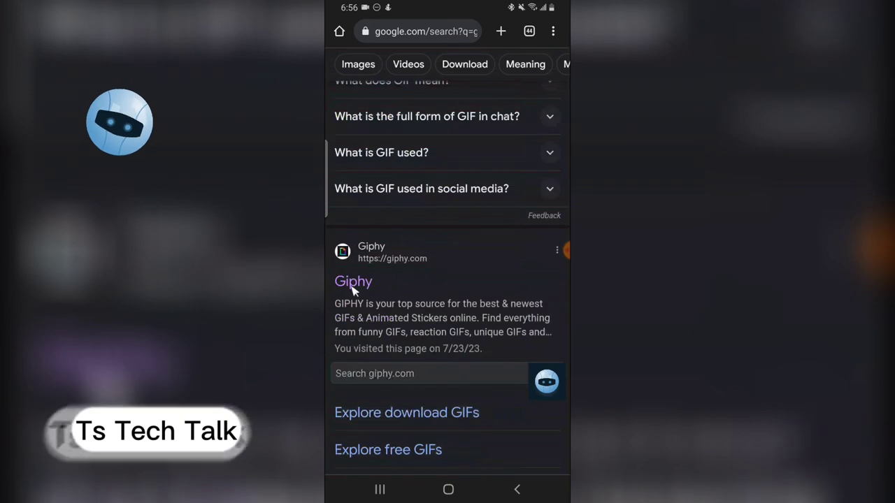
left_click(375, 264)
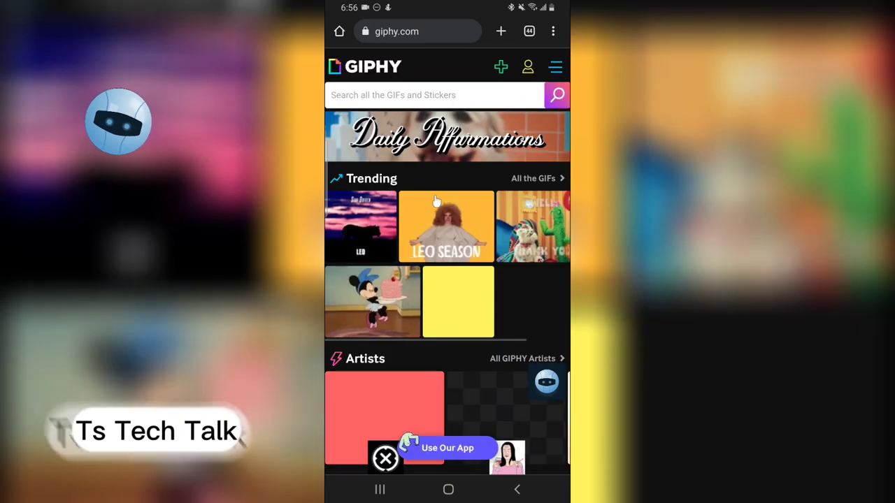
Go back to the Tenor Fox Cute GIF tab, scroll it, then show recent apps
left_click(530, 35)
left_click(485, 209)
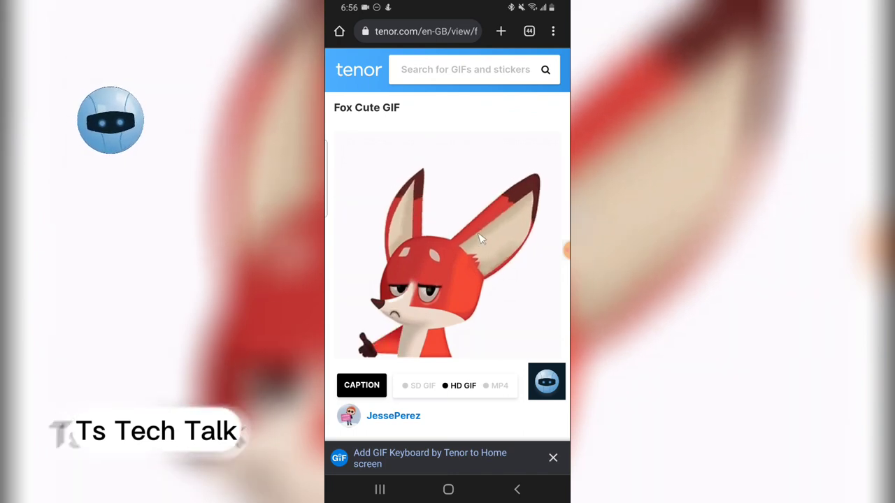
scroll(497, 248, "down", 5)
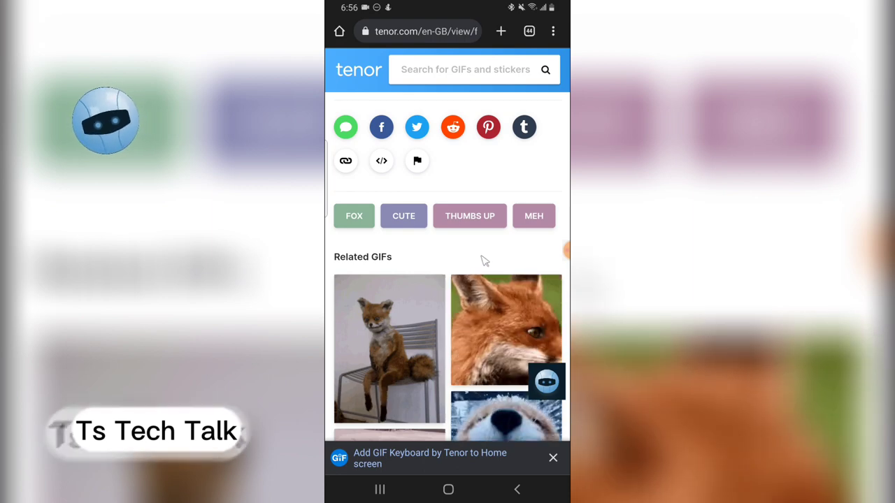
left_click(386, 490)
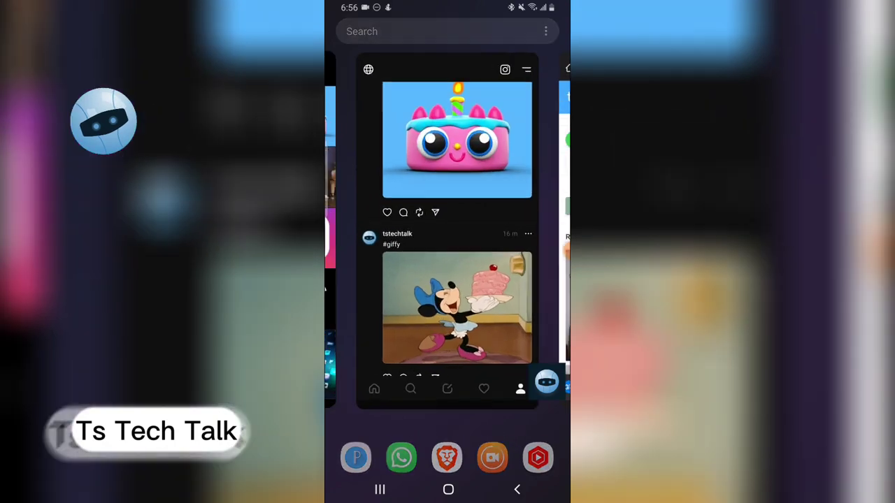